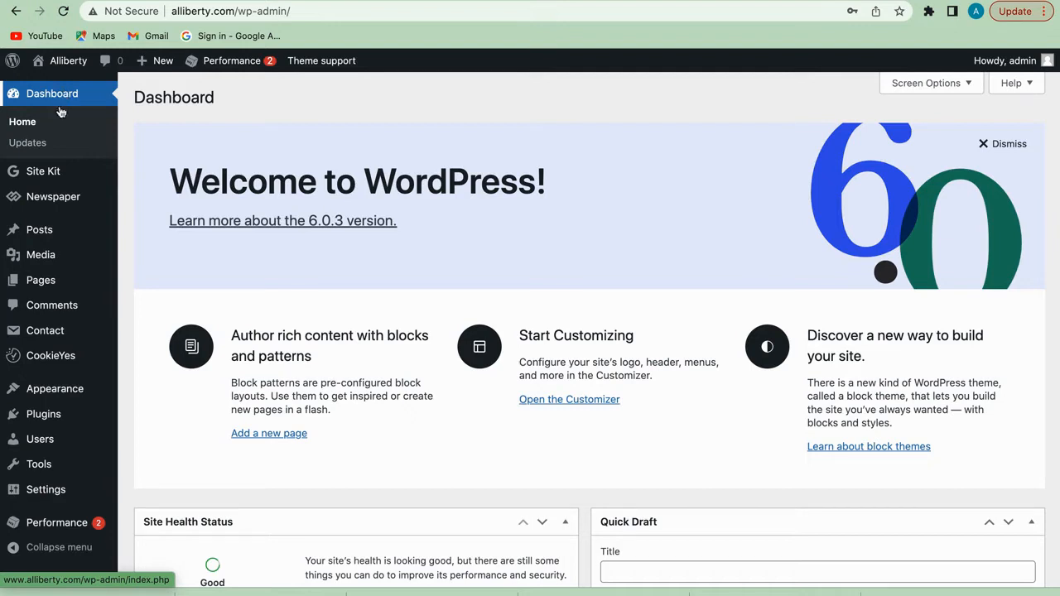
- Search the WordPress plugin directory for "xml" to add a new plugin
mouse_move(43, 416)
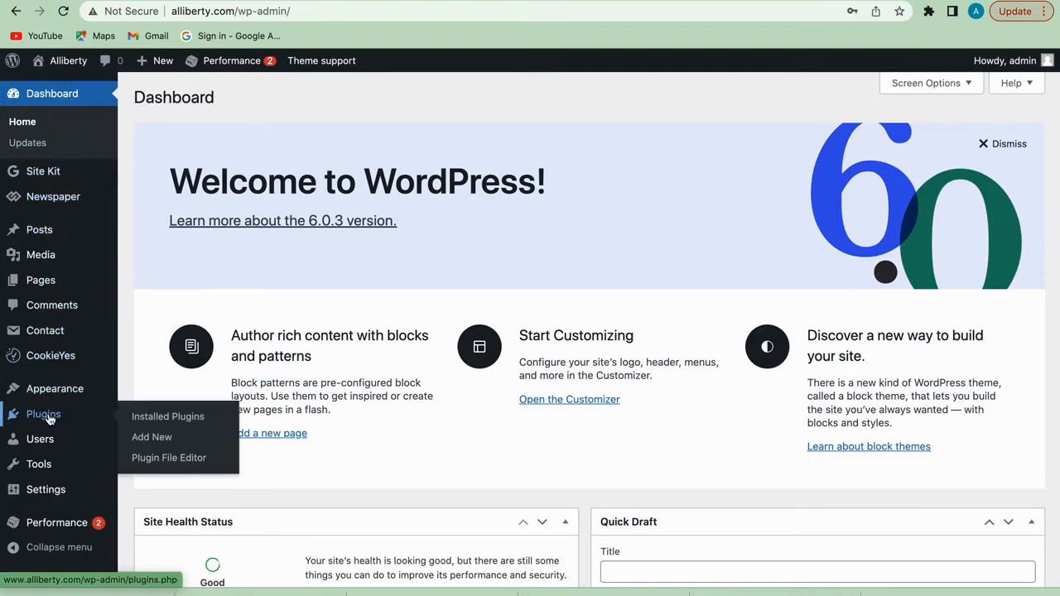
click(158, 437)
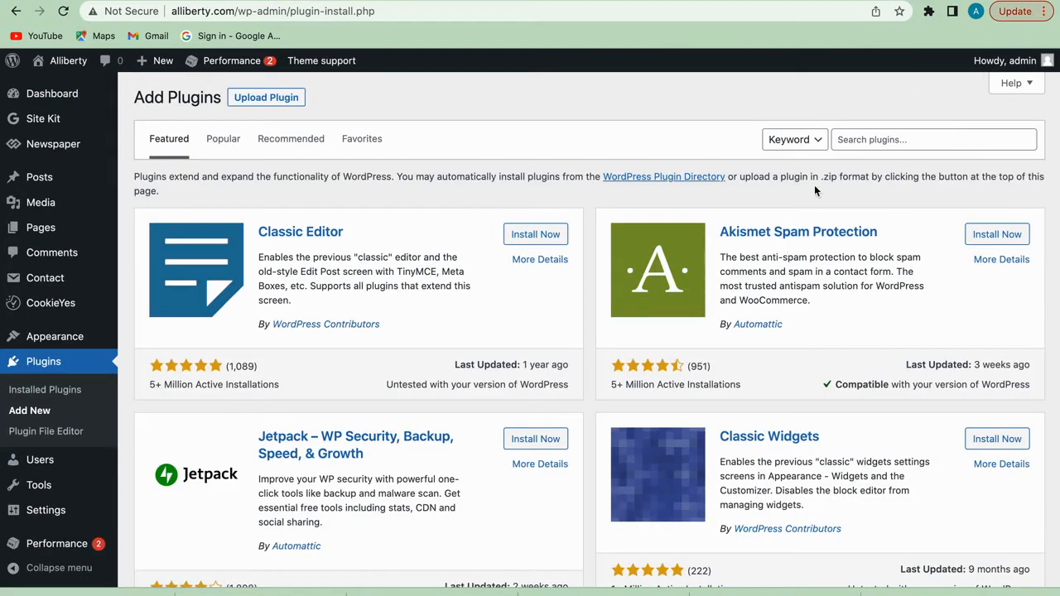
click(857, 138)
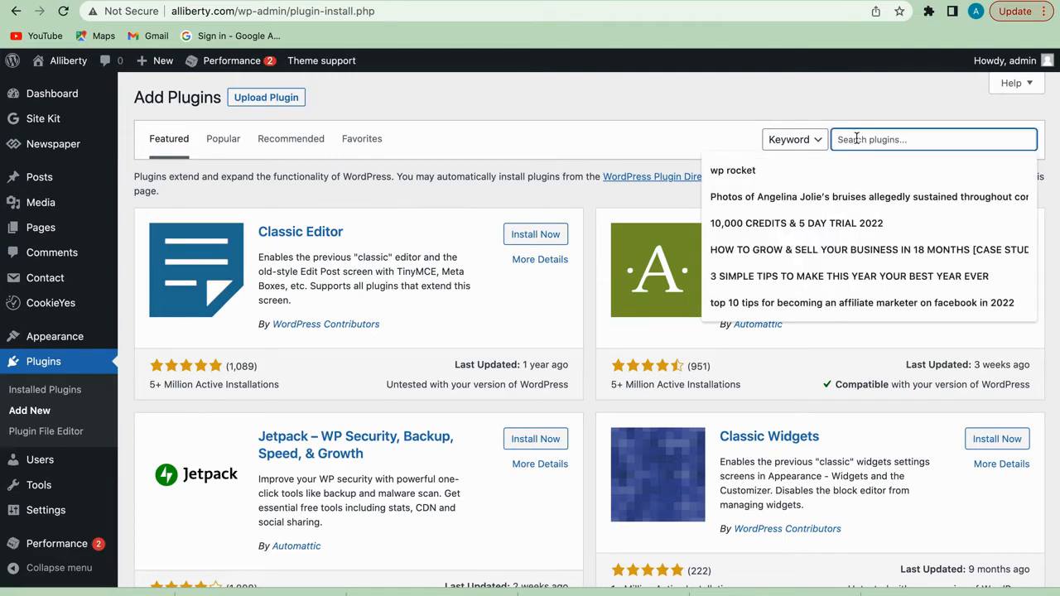
text(xml)
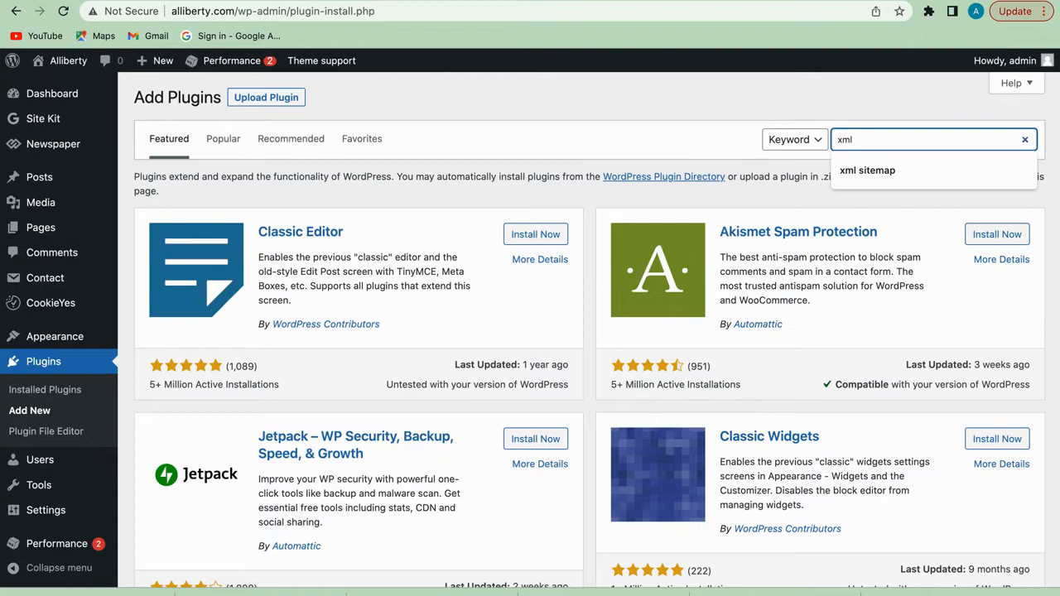
key(Return)
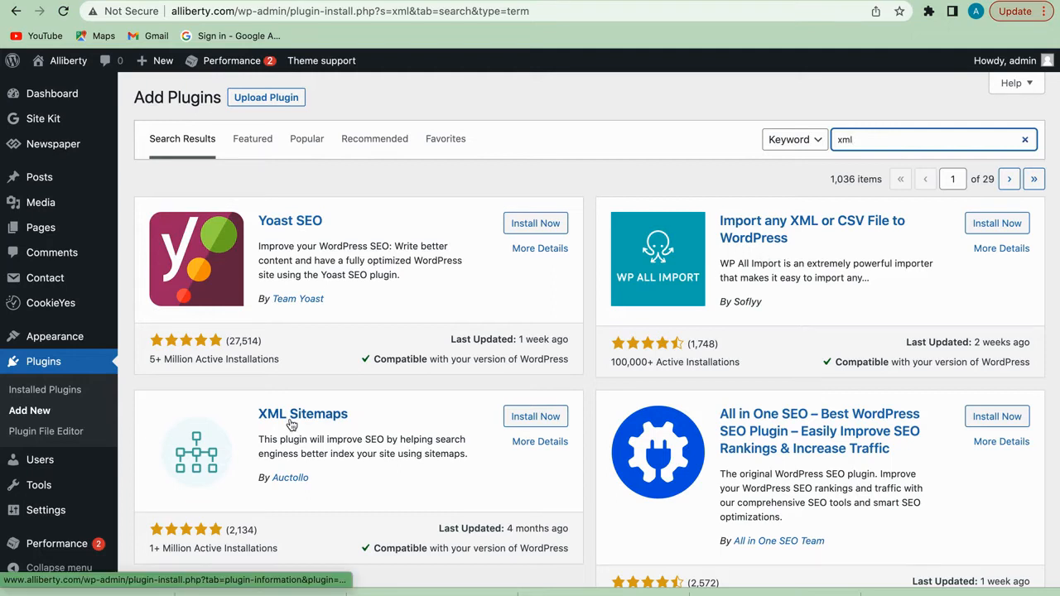
- Install and activate the XML Sitemaps plugin by Auctollo
scroll(371, 448, down, 2)
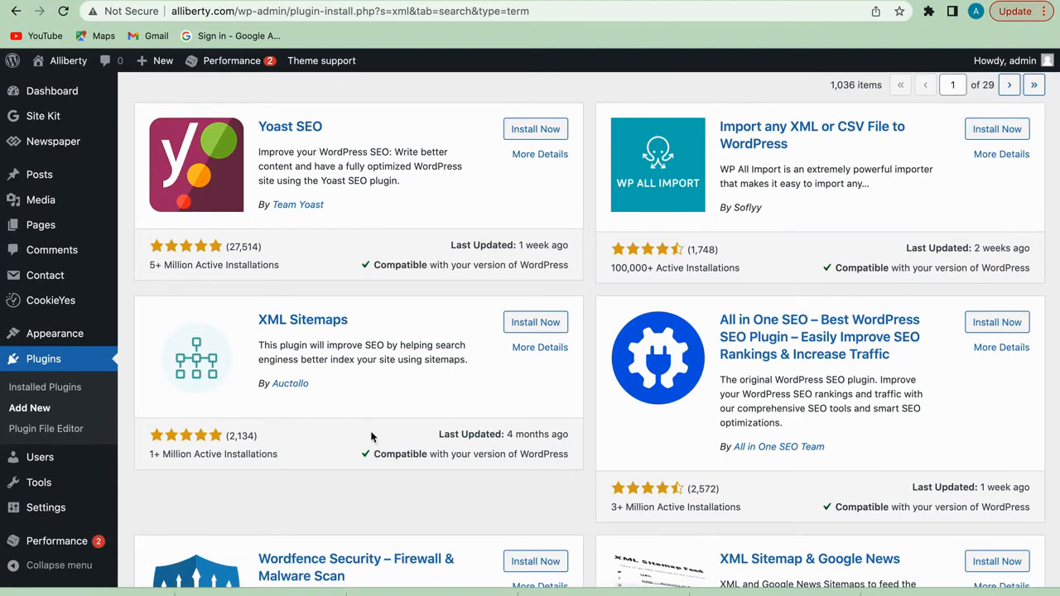
click(531, 327)
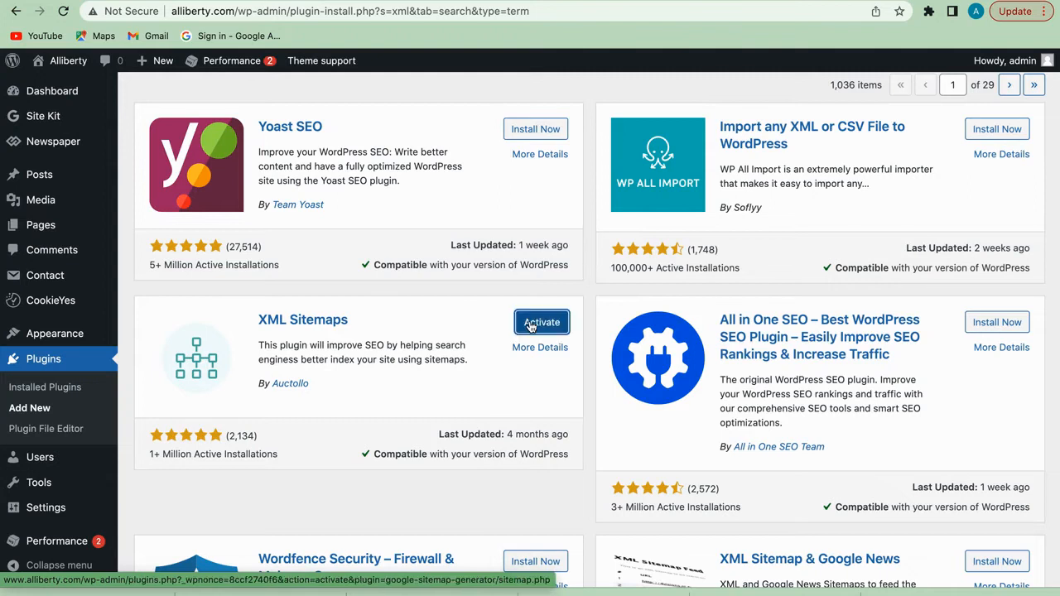
click(531, 326)
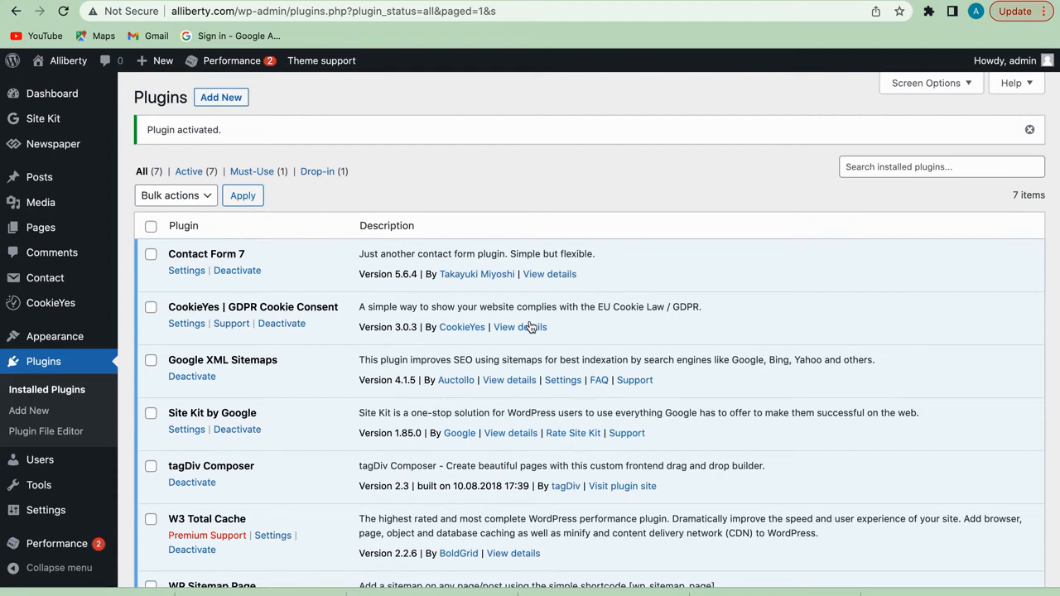
- Look over the installed plugins list and open the XML-Sitemap settings page
scroll(392, 442, down, 5)
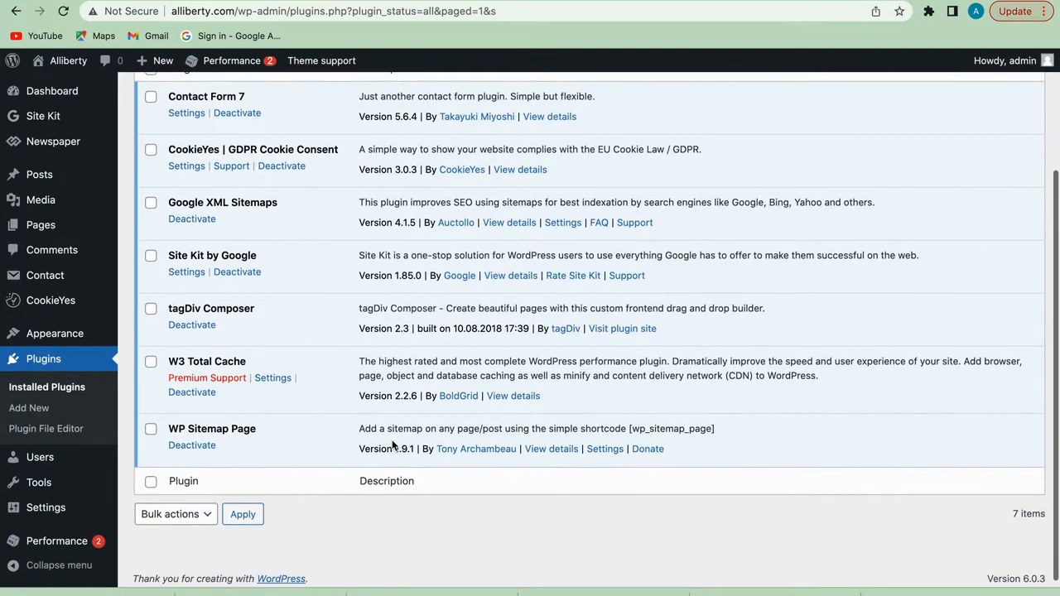
scroll(392, 443, up, 3)
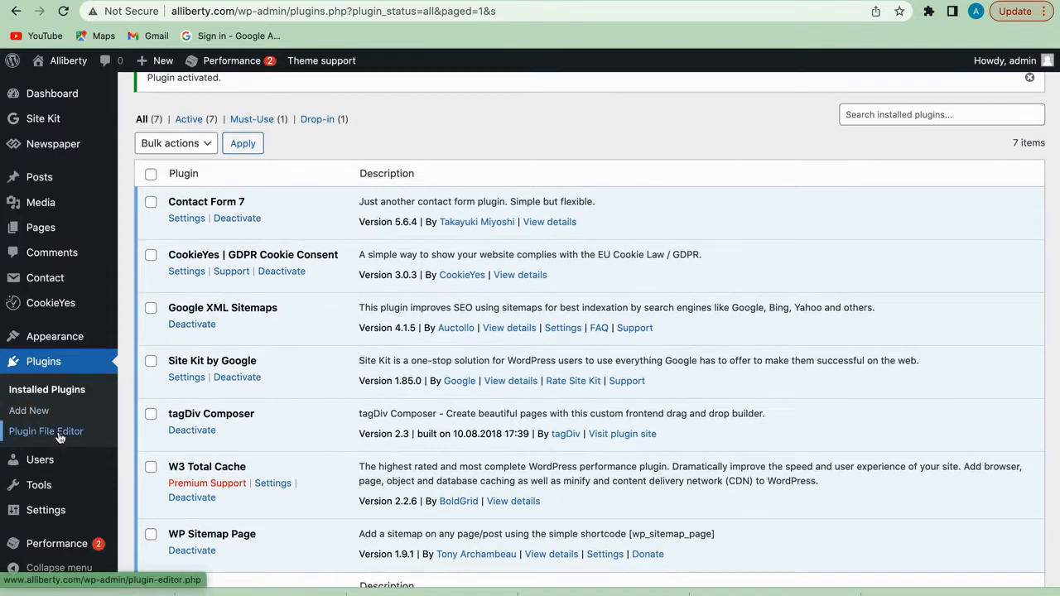
mouse_move(52, 483)
scroll(52, 485, down, 2)
mouse_move(47, 507)
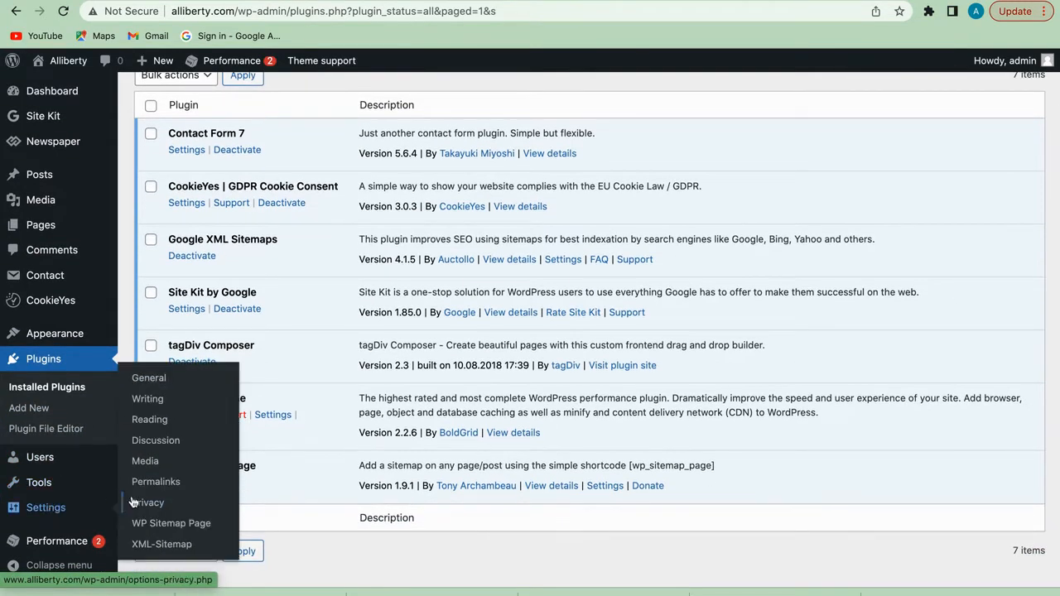
click(157, 544)
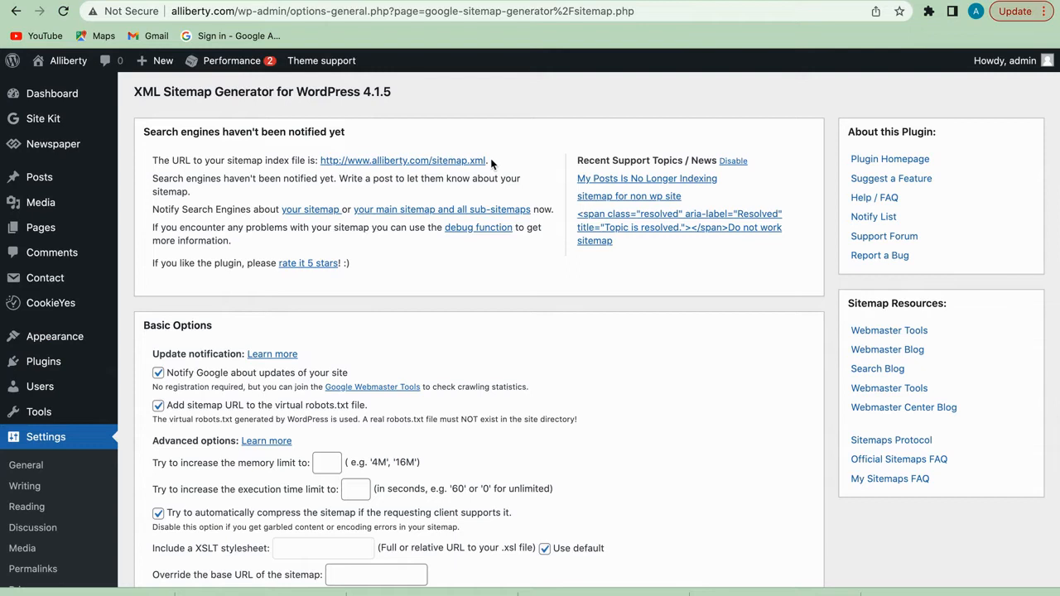
drag(487, 160, 317, 161)
key(super+c)
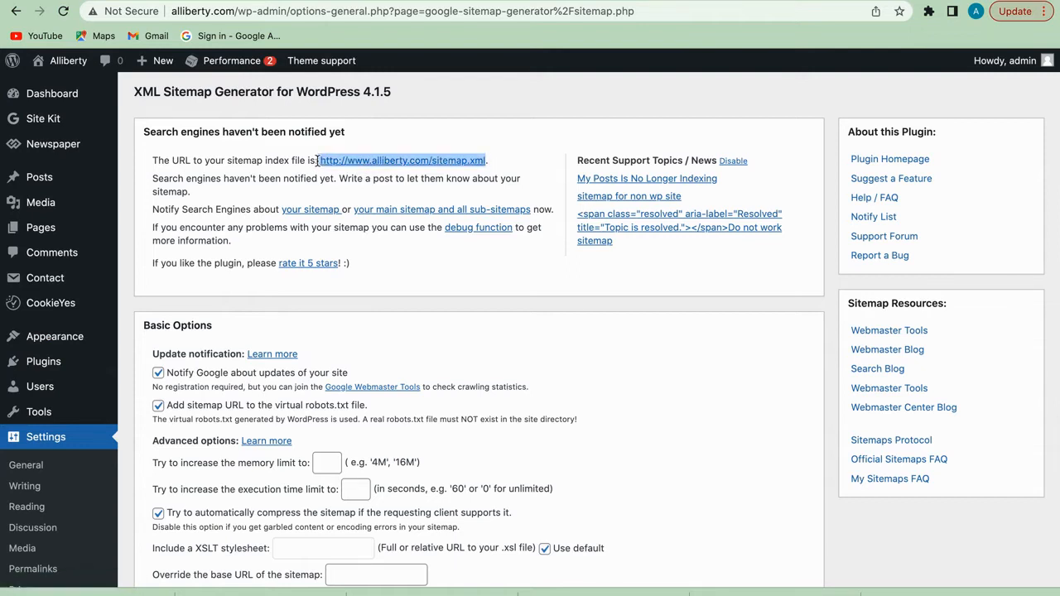
right_click(387, 160)
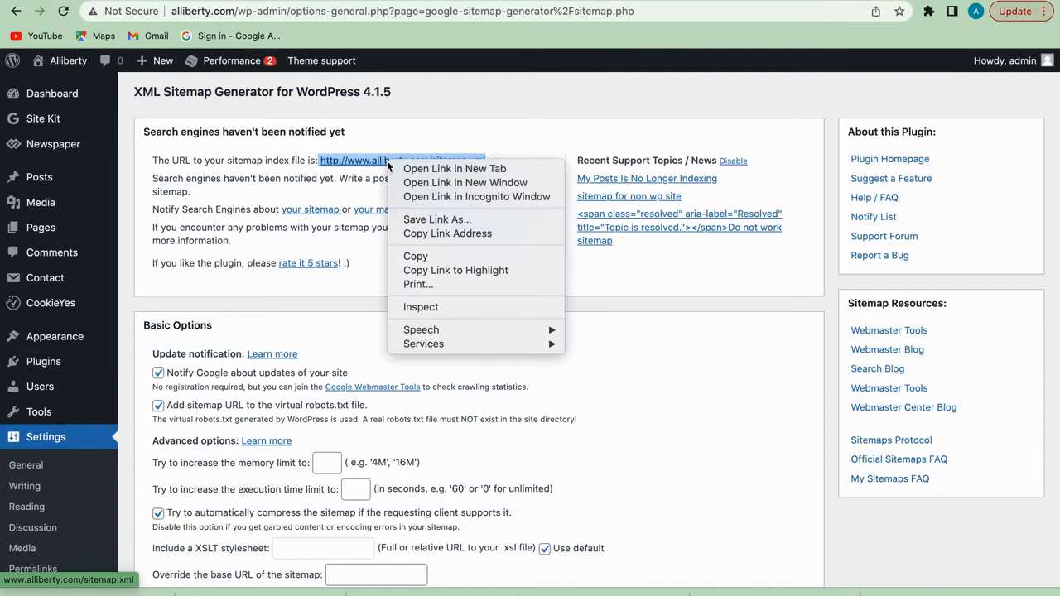
click(430, 256)
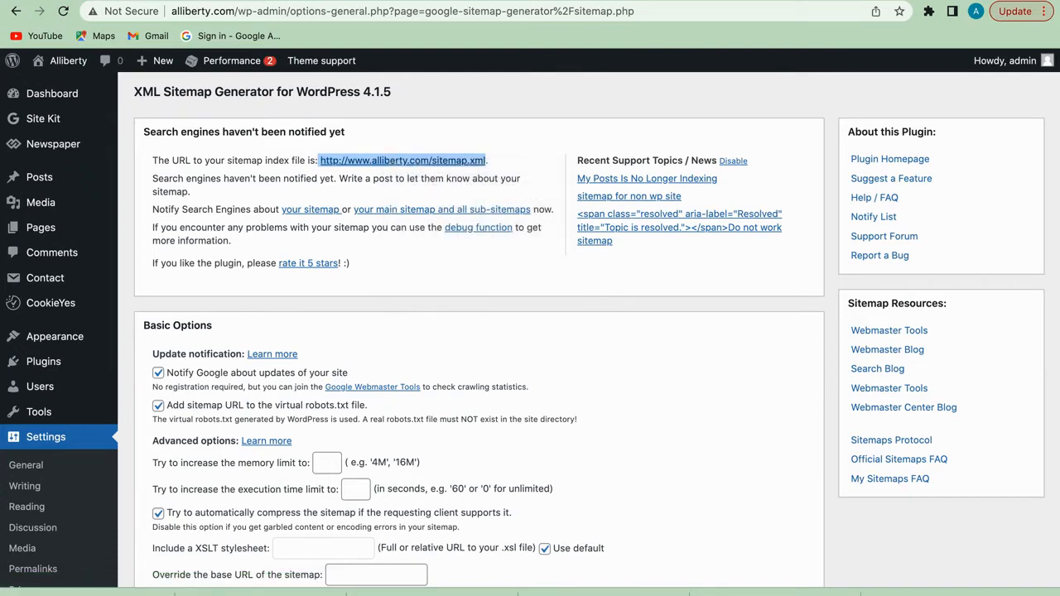
- Find Google Search Console through a web search in a new browser tab, start it and dismiss its welcome dialog
key(super+t)
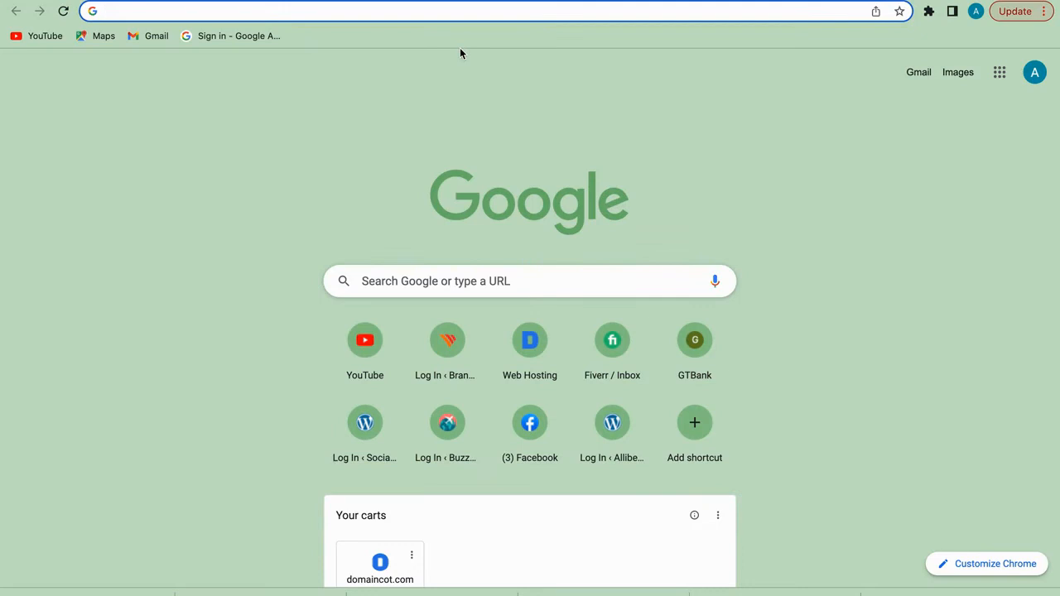
text(google)
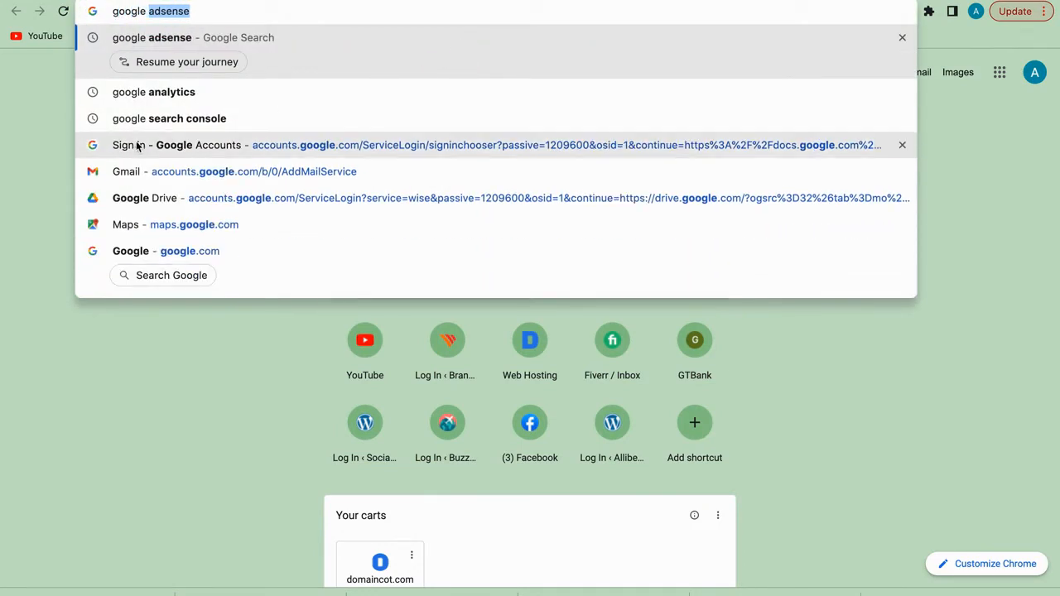
click(172, 121)
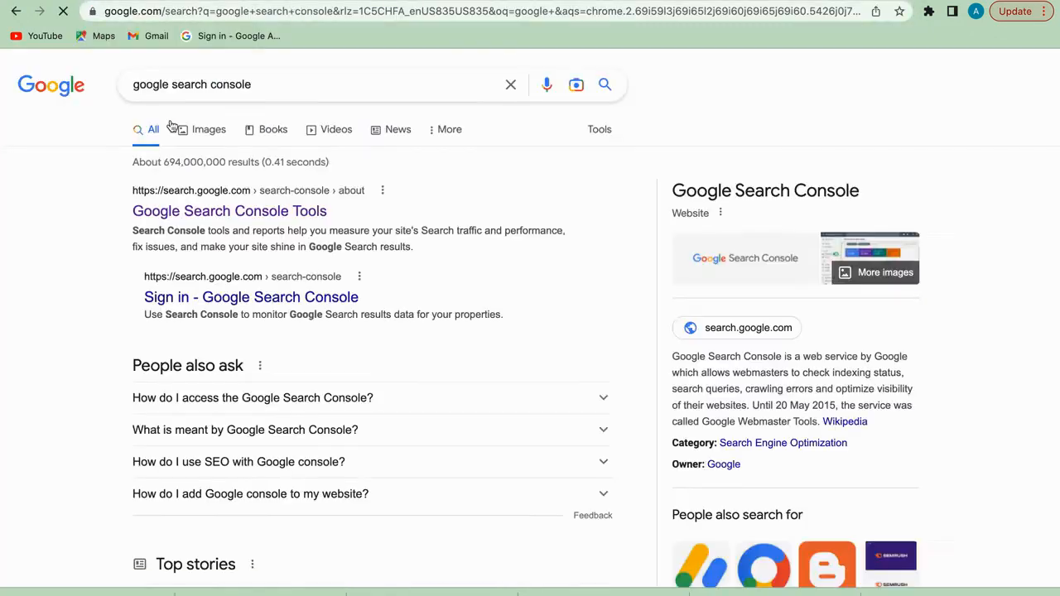
click(228, 211)
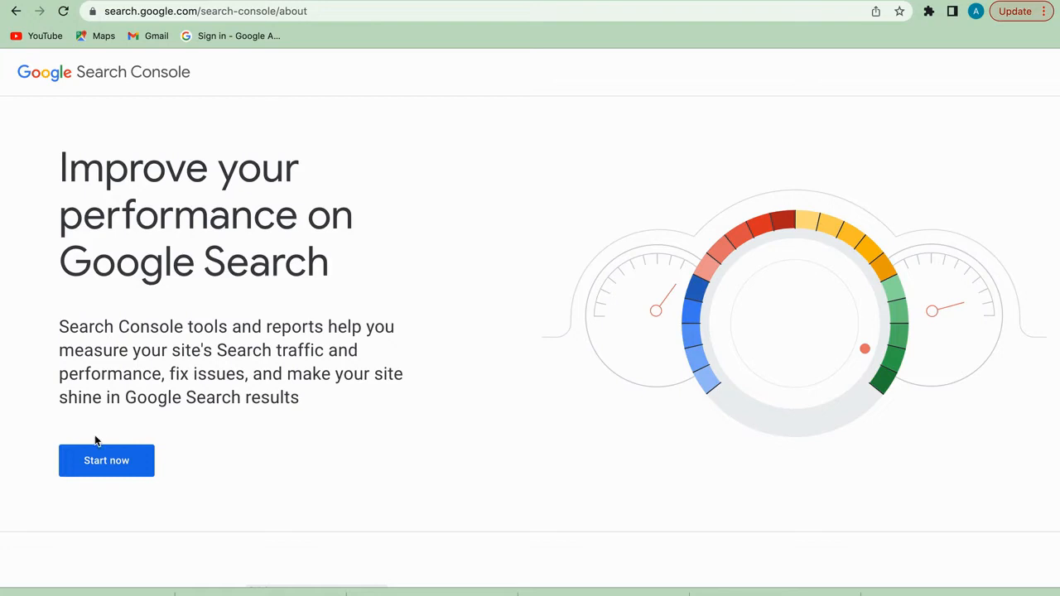
click(102, 463)
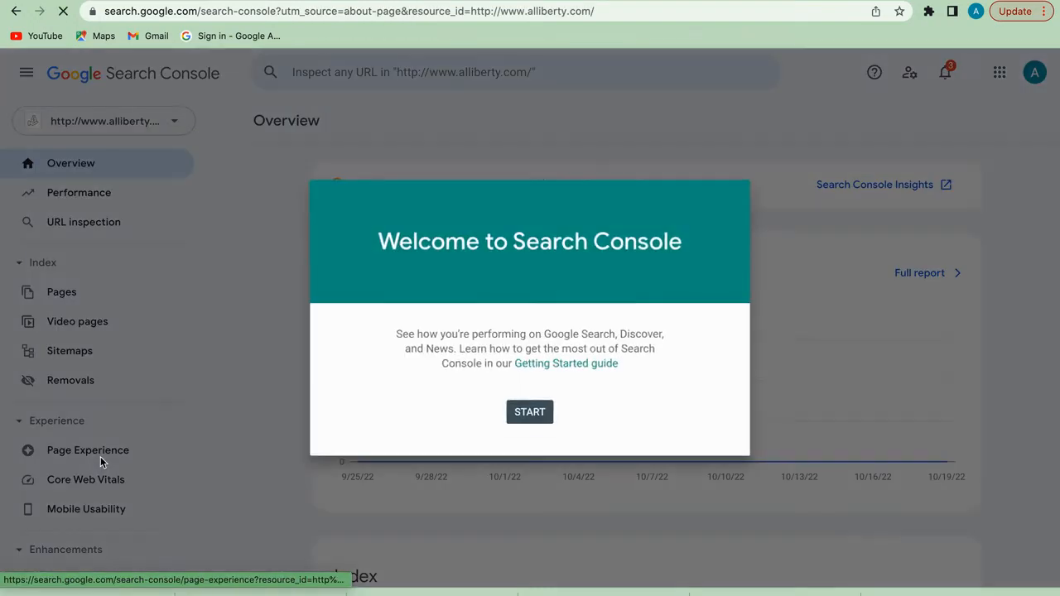
click(531, 414)
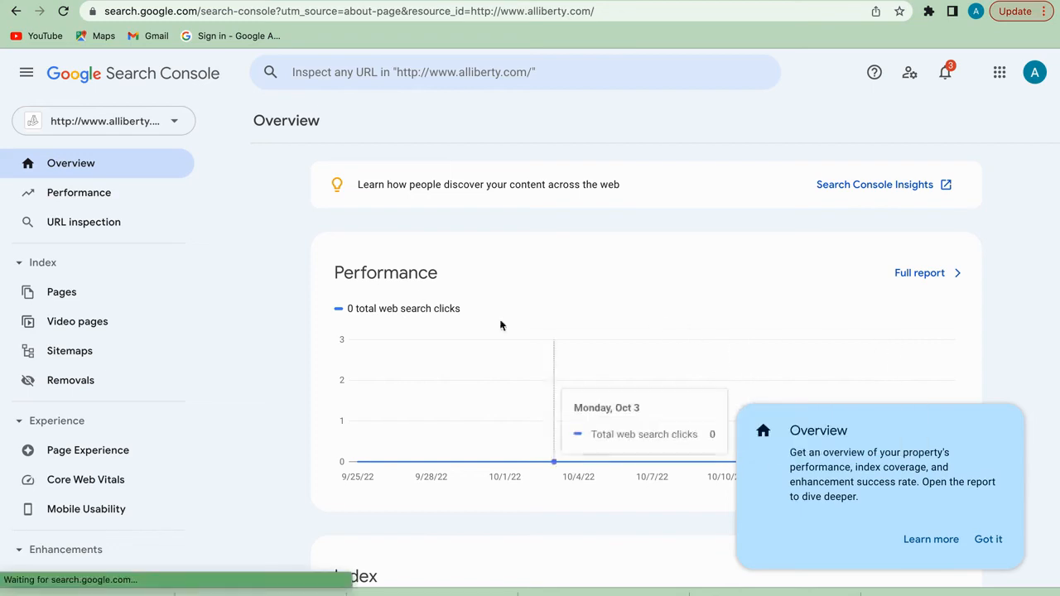
click(1034, 74)
click(1034, 74)
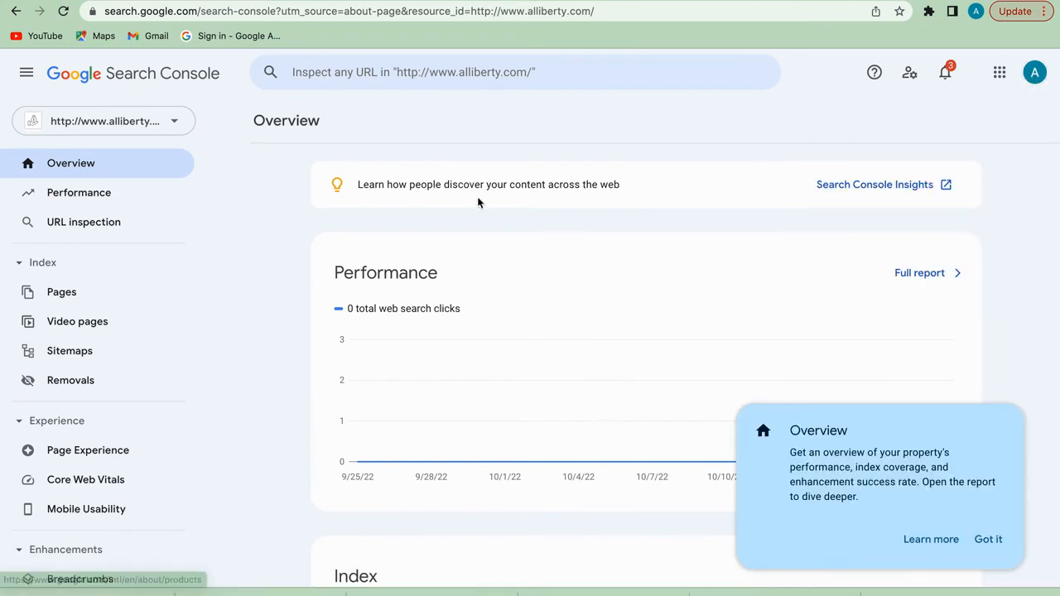
- Paste the copied URL as a new sitemap for the alliberty.com property, trim it to sitemap.xml and submit it
click(66, 351)
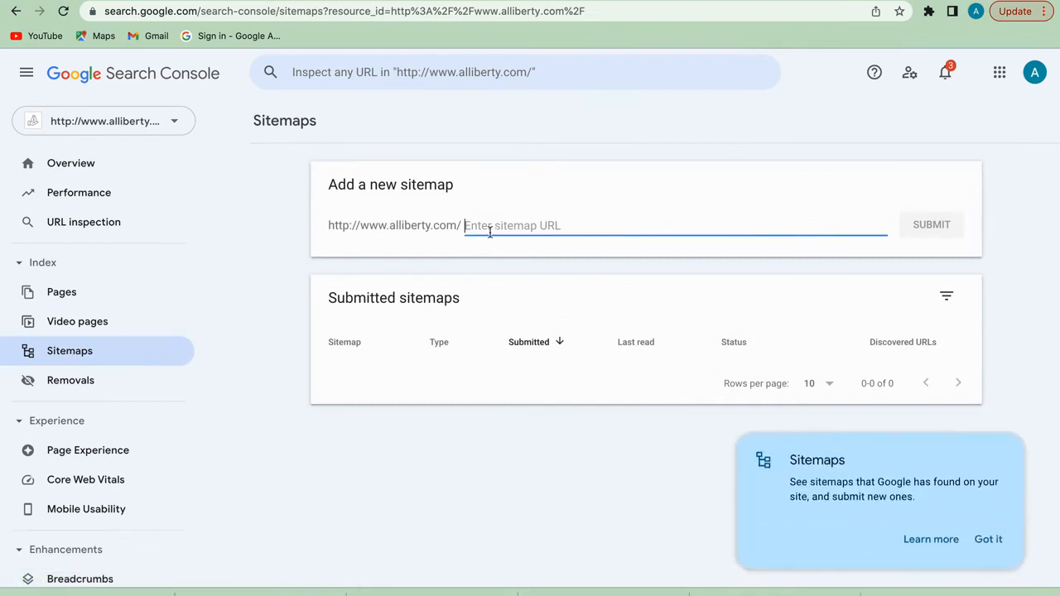
key(super+v)
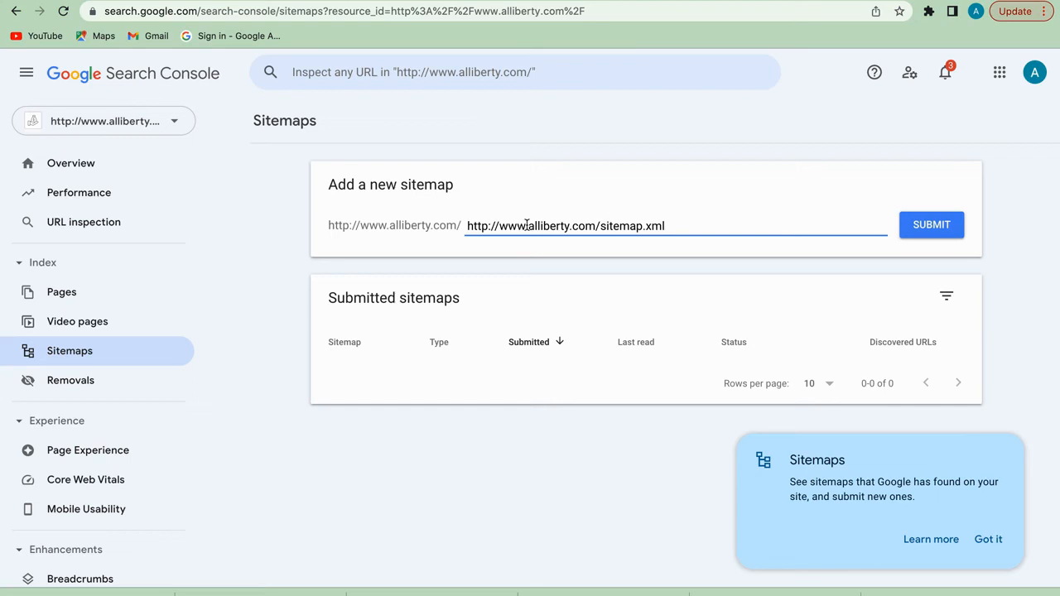
click(599, 226)
key(BackSpace)
key(BackSpace)
key(BackSpace)
key(BackSpace)
key(BackSpace)
key(BackSpace)
key(BackSpace)
key(BackSpace)
key(BackSpace)
key(BackSpace)
key(BackSpace)
key(BackSpace)
key(BackSpace)
key(BackSpace)
key(BackSpace)
key(BackSpace)
key(BackSpace)
key(BackSpace)
key(BackSpace)
key(BackSpace)
key(BackSpace)
key(BackSpace)
key(BackSpace)
key(BackSpace)
key(BackSpace)
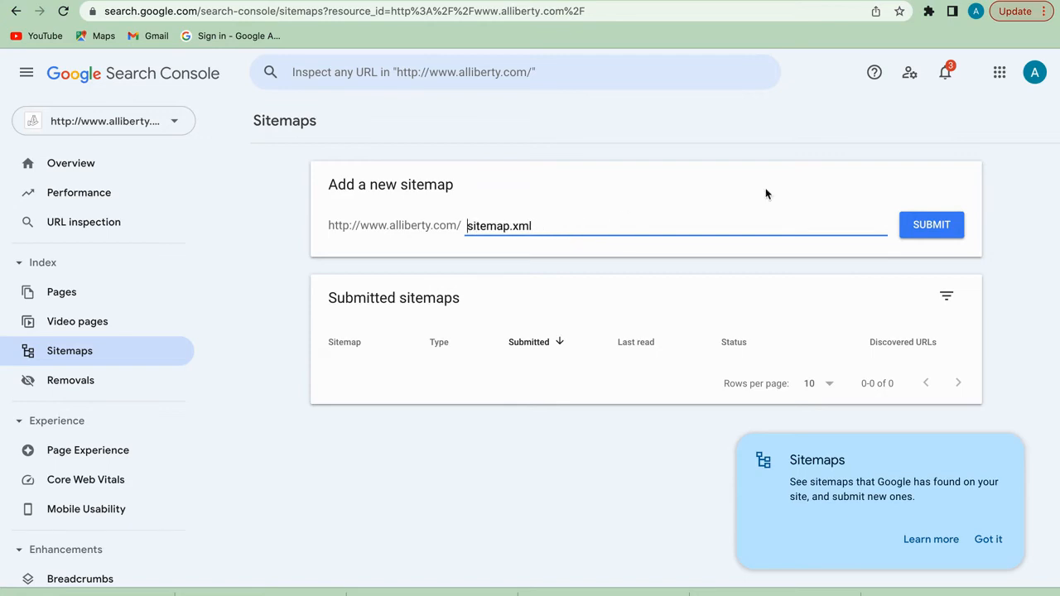
click(928, 230)
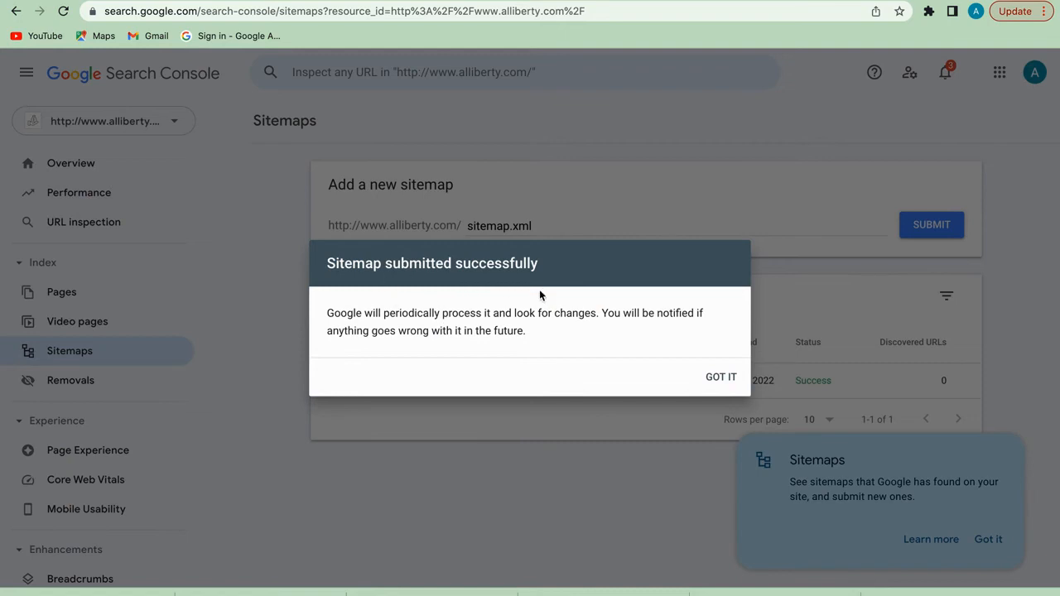
click(718, 377)
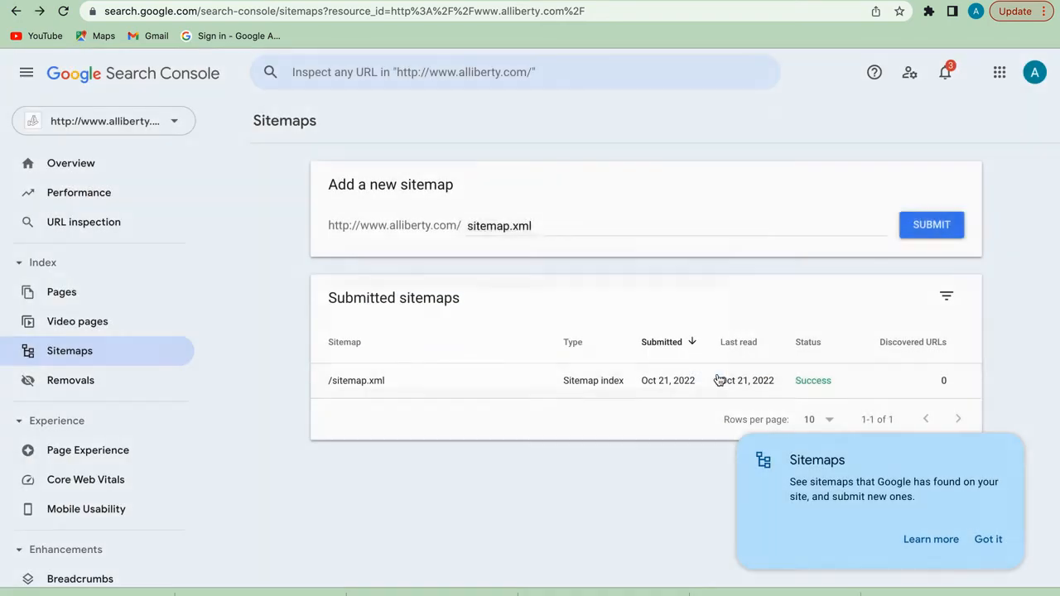